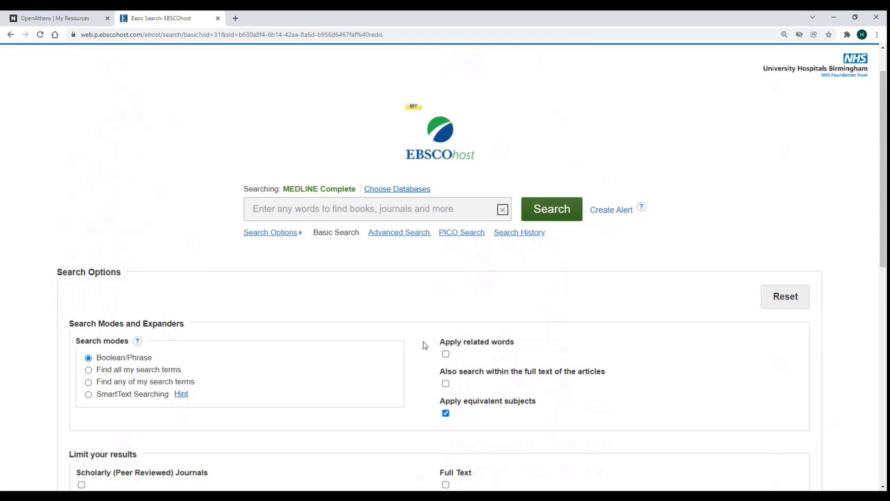
scroll(423, 345, "down", 1)
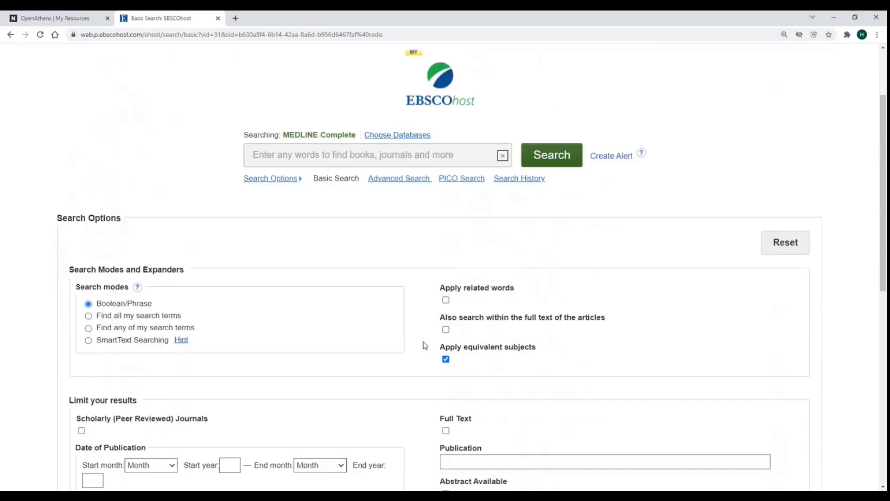
scroll(424, 345, "down", 1)
scroll(423, 345, "down", 1)
scroll(423, 345, "down", 2)
scroll(423, 345, "down", 1)
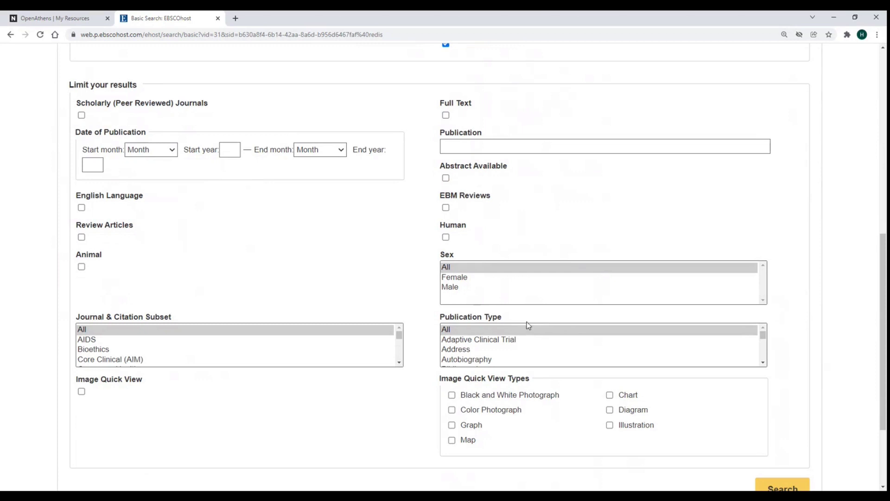
Try and remove the Full Text limit, then cycle search modes, ending on SmartText Searching
left_click(446, 115)
left_click(445, 116)
scroll(577, 178, "up", 2)
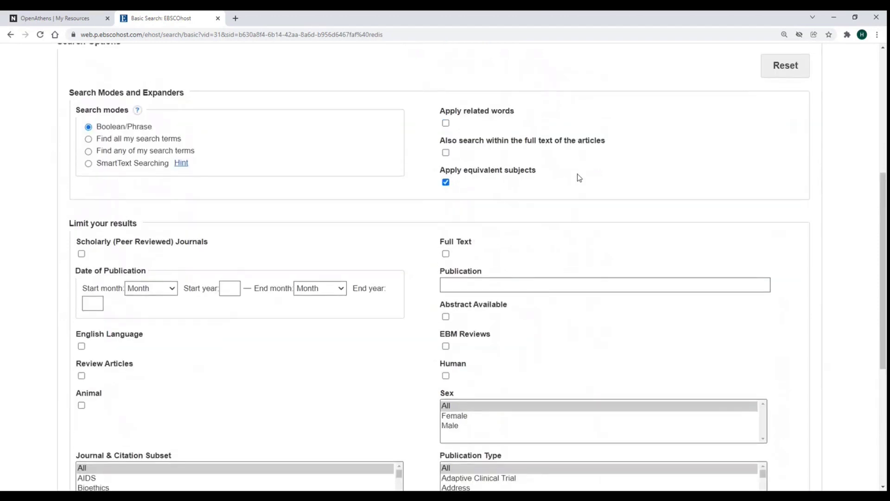
scroll(577, 178, "up", 2)
scroll(542, 189, "up", 1)
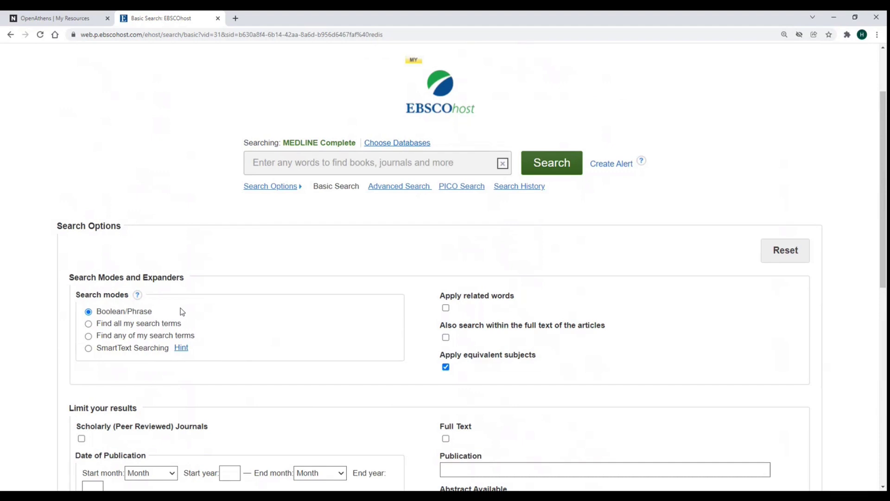
left_click(88, 325)
left_click(88, 336)
left_click(89, 348)
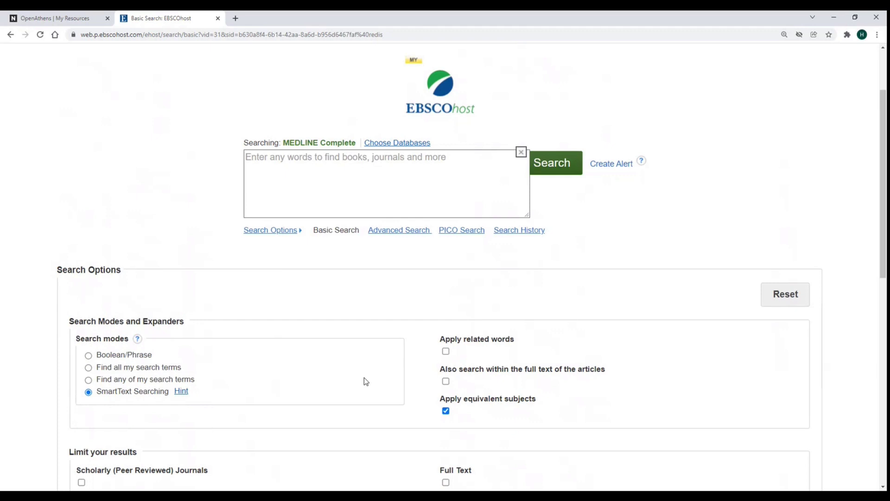
View the 292 results of history search S9 (S3 AND S8)
left_click(522, 235)
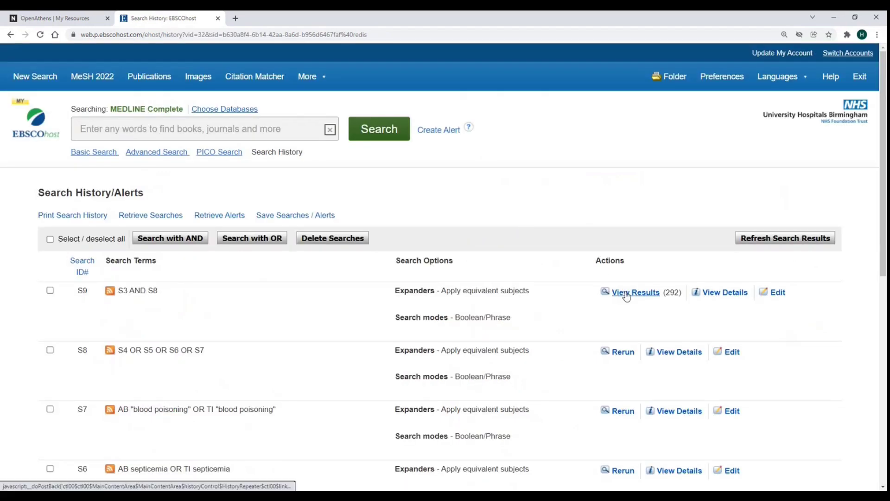
left_click(626, 296)
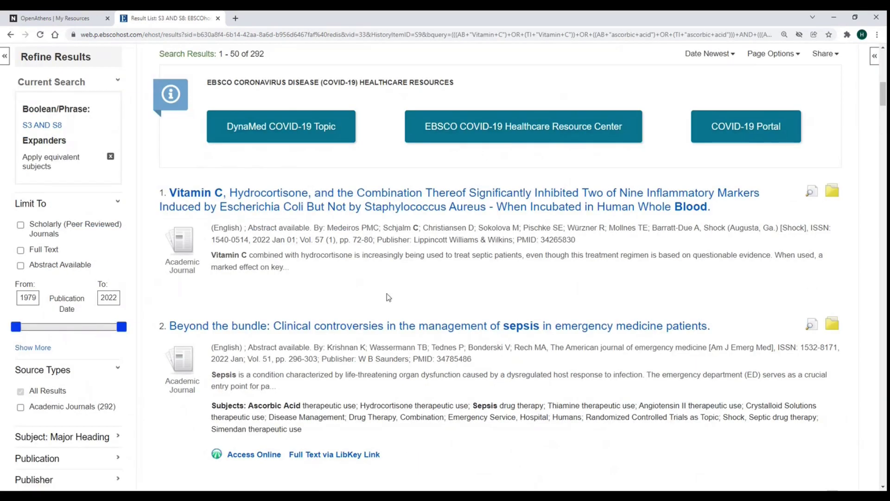
scroll(387, 294, "down", 2)
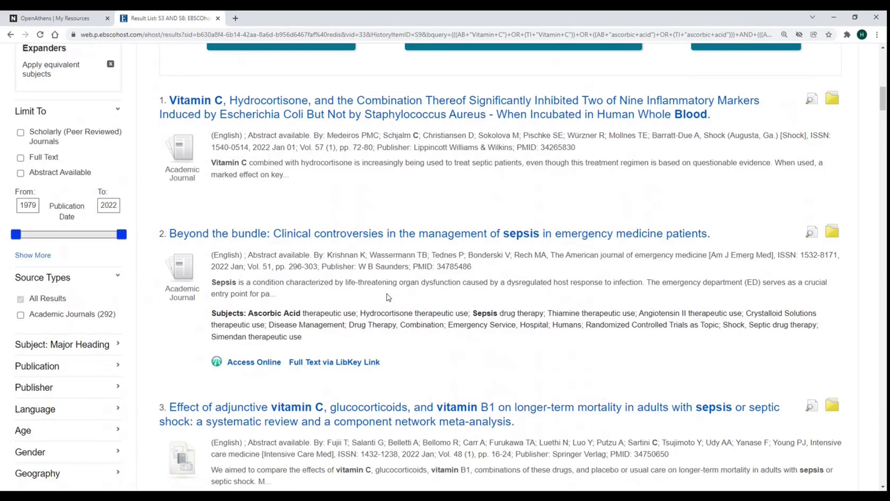
scroll(387, 297, "down", 1)
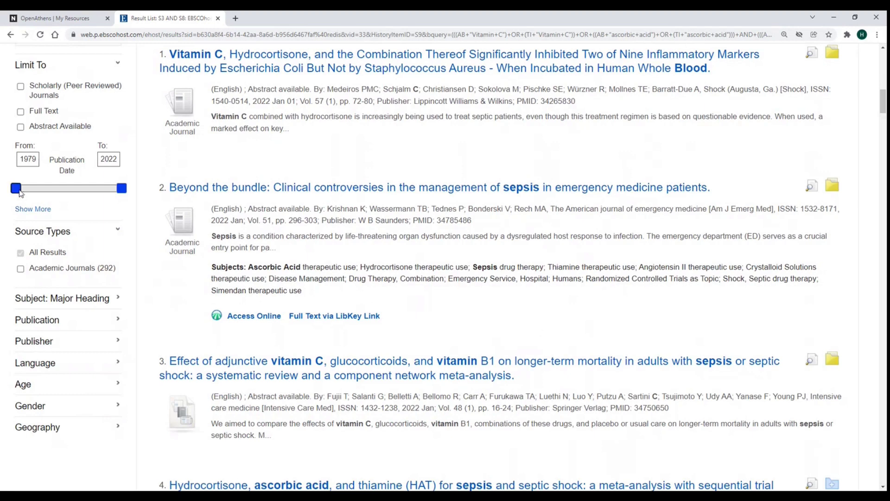
Set the publication date slider to 2012–2022, narrowing results to 235 articles
left_click_drag(16, 188, 97, 188)
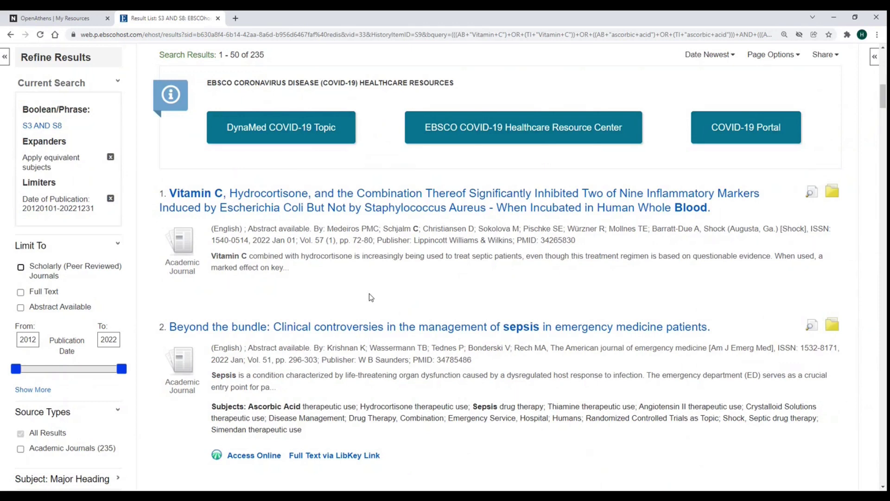
scroll(369, 297, "up", 1)
scroll(370, 296, "up", 2)
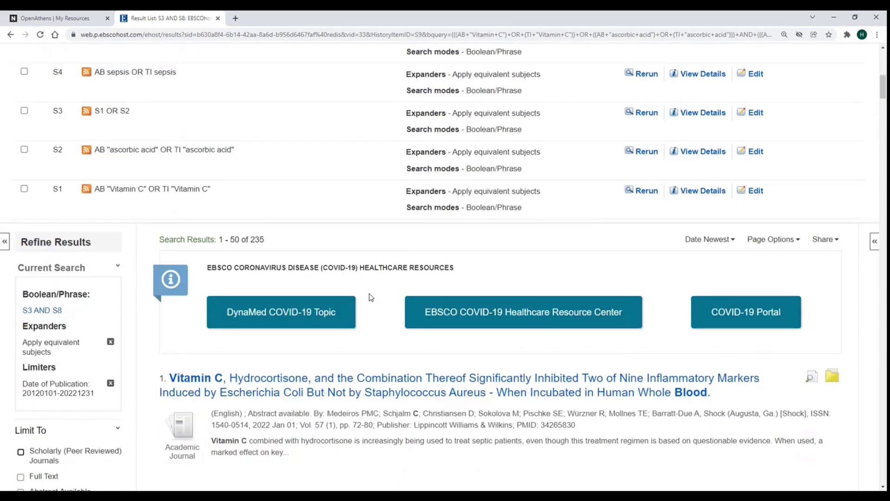
scroll(369, 297, "up", 1)
scroll(369, 297, "up", 1)
scroll(370, 297, "up", 1)
scroll(370, 297, "up", 1)
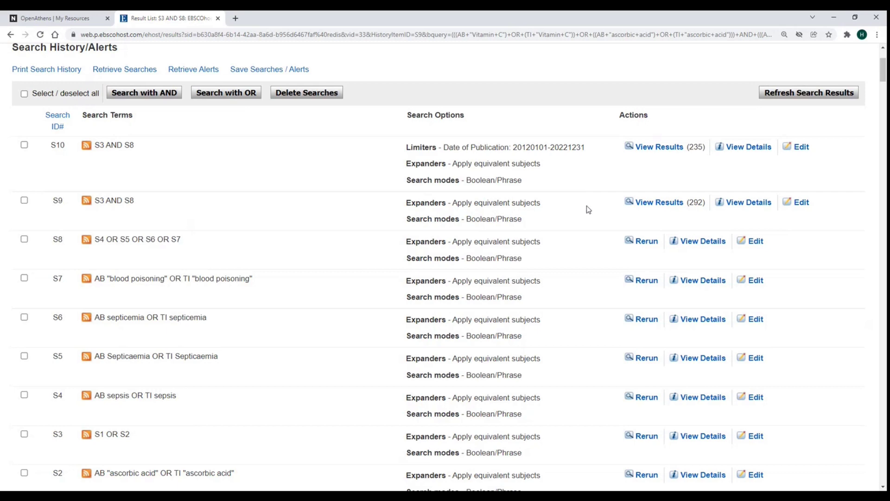
scroll(587, 210, "up", 2)
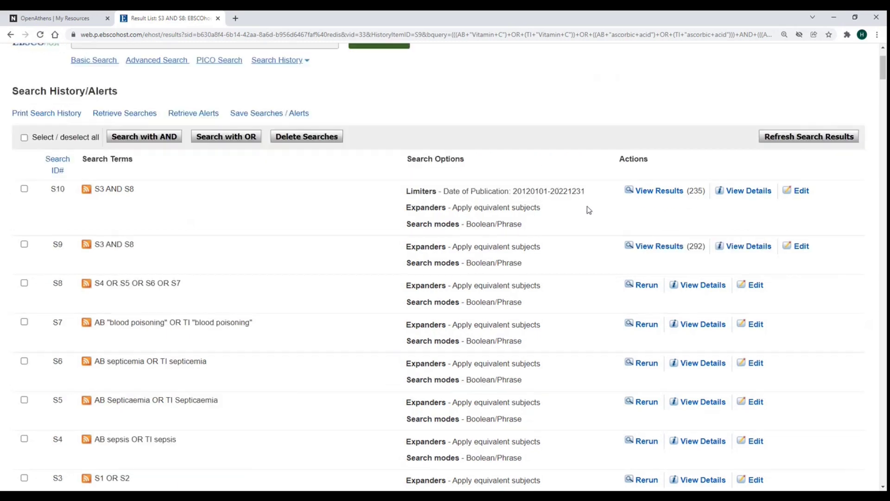